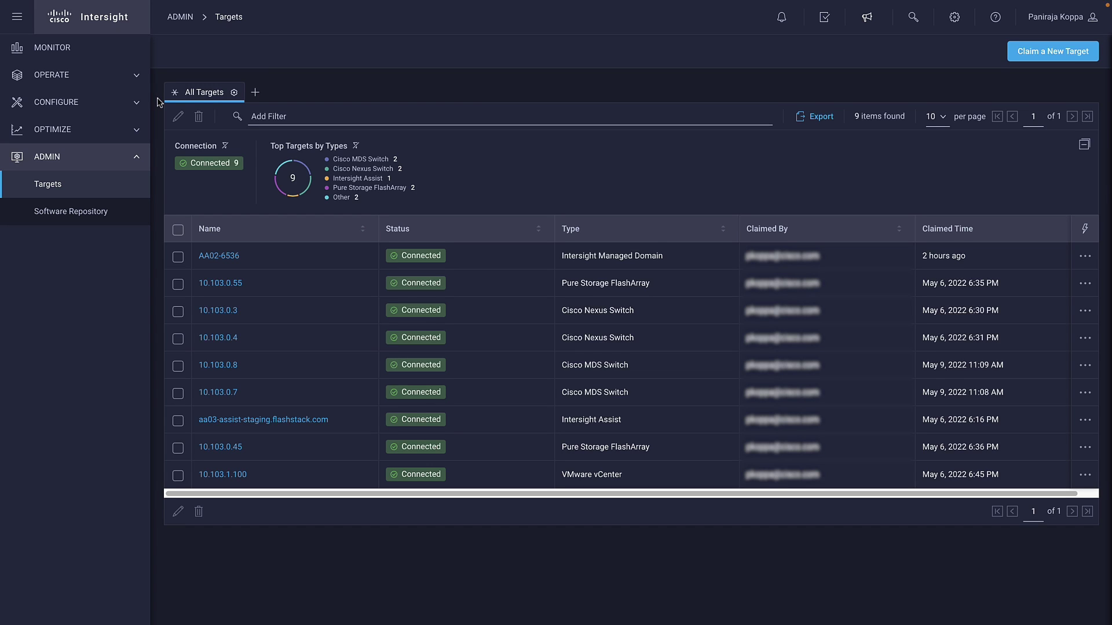
Step: Open chassis AA02-6536-2 from the OPERATE Chassis inventory
left_click(136, 78)
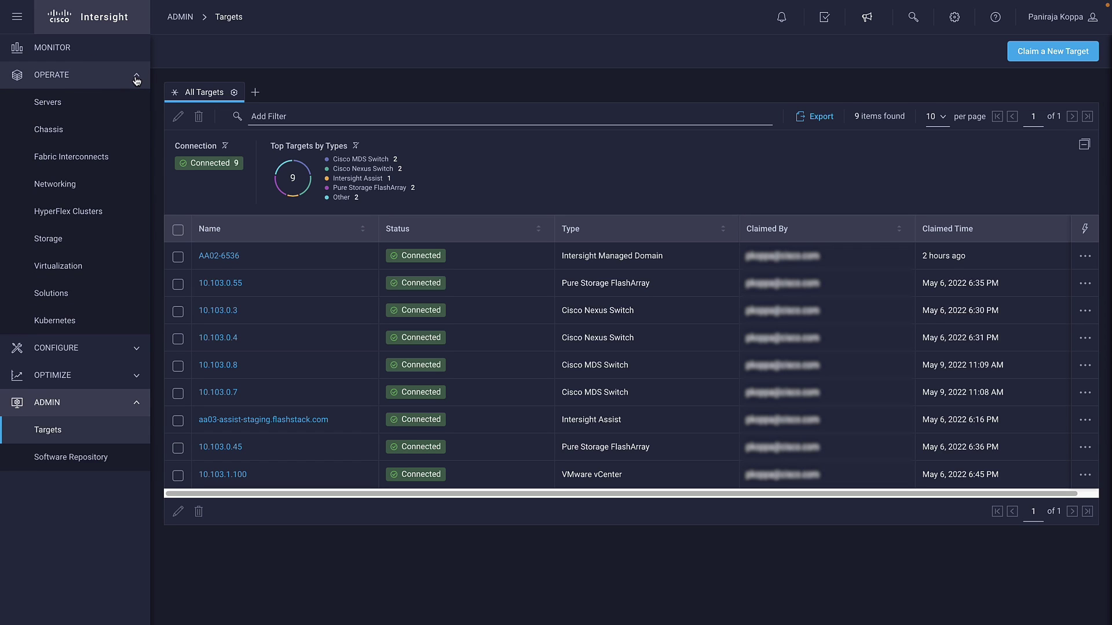
left_click(103, 130)
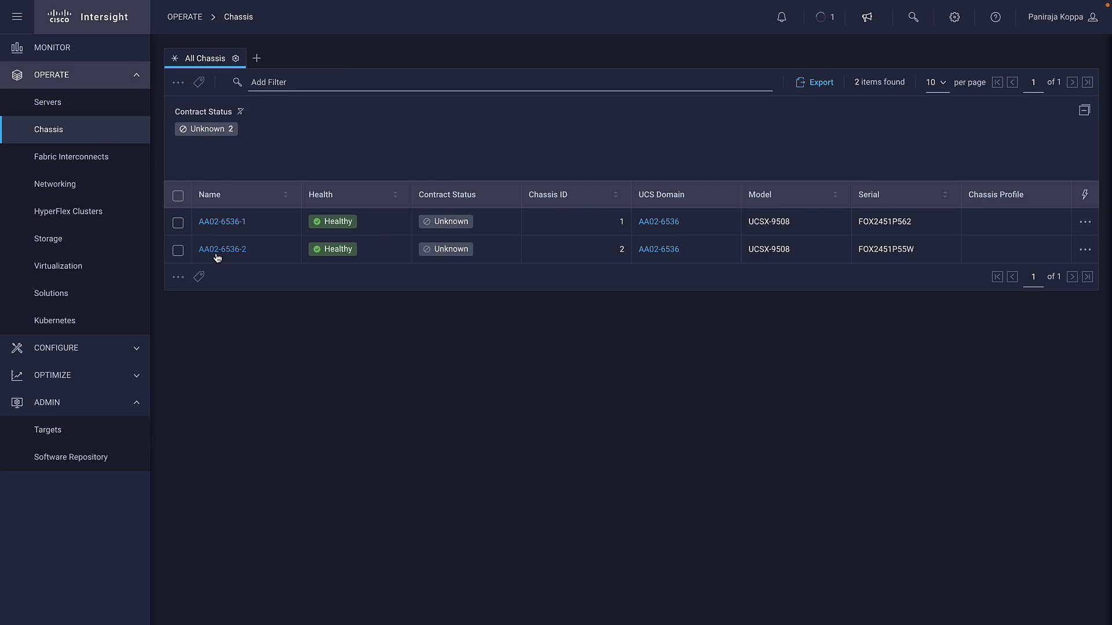
left_click(222, 250)
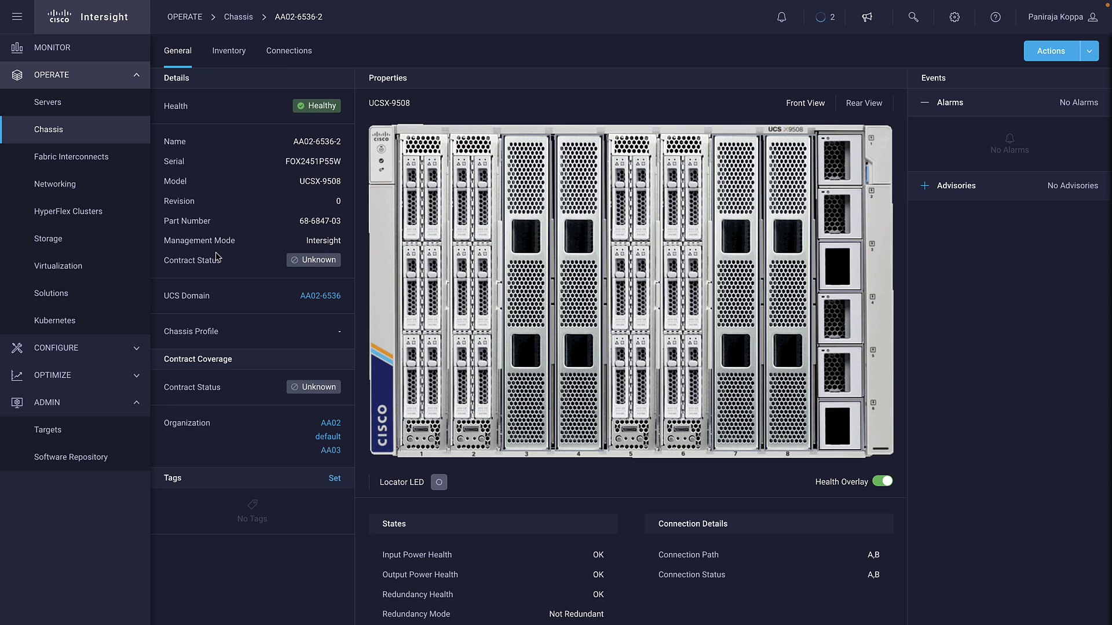
Step: Review the chassis XFM modules and servers, then open server AA02-6536-2-1's details
left_click(231, 52)
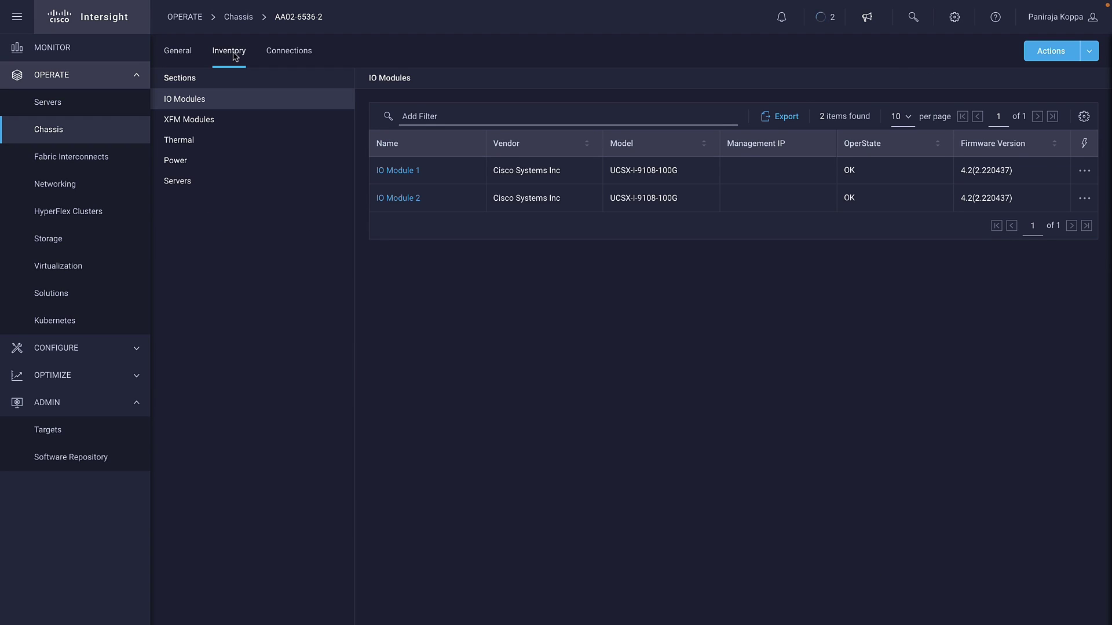
left_click(216, 121)
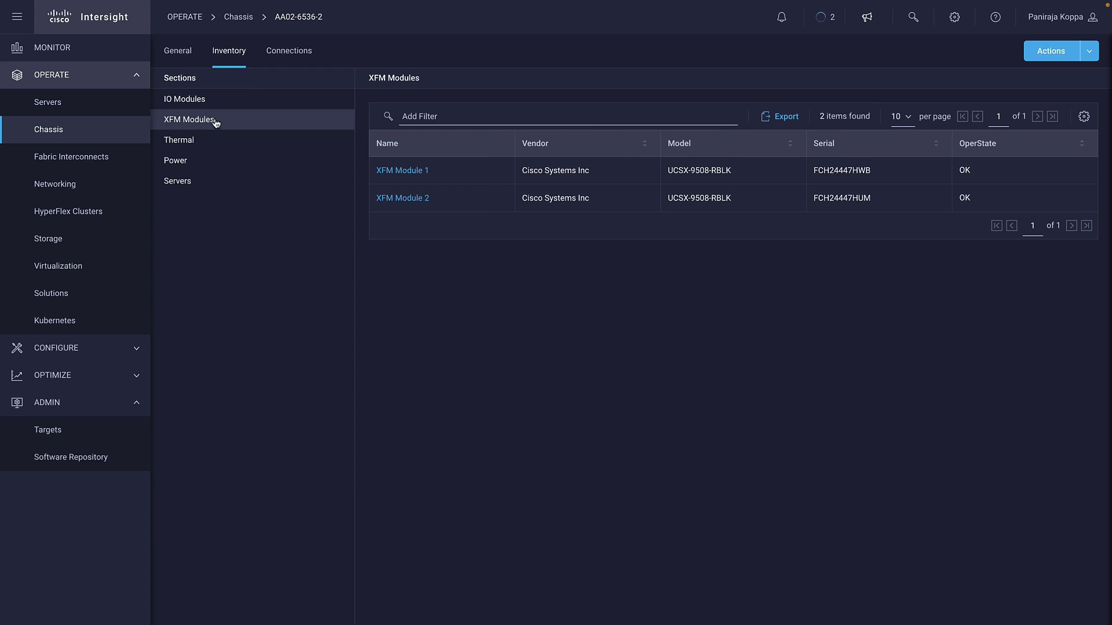
left_click(195, 183)
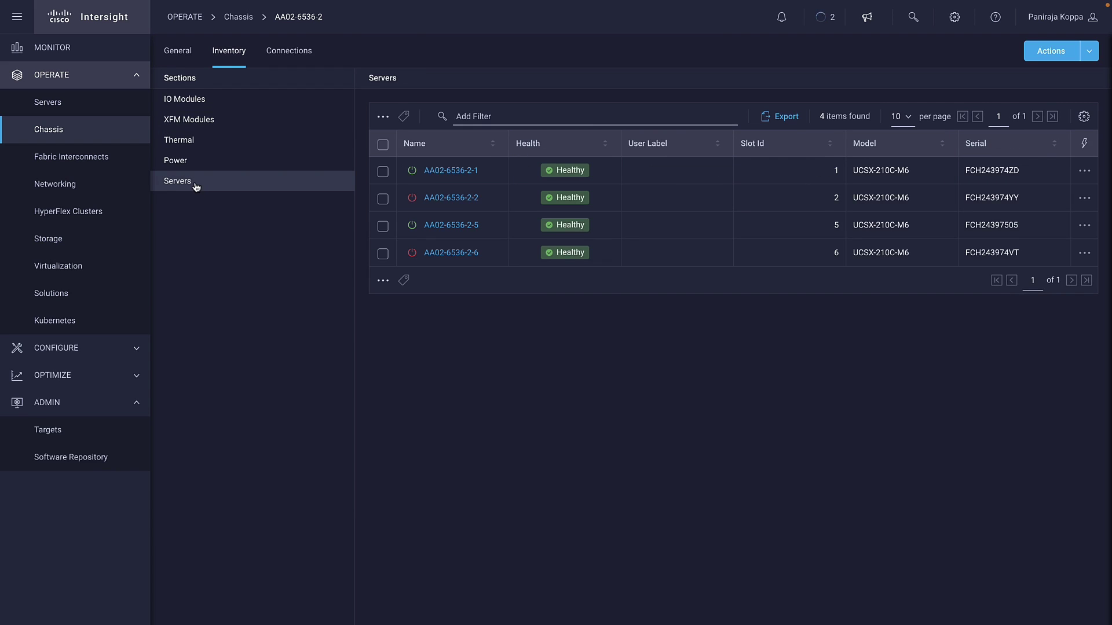
left_click(473, 172)
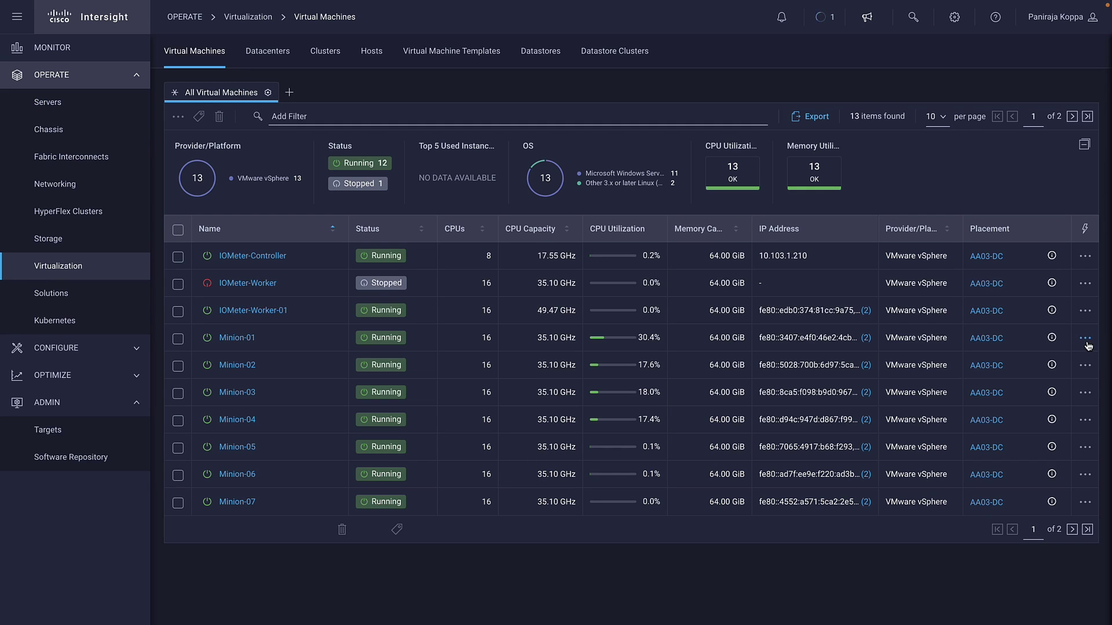
Step: Inspect Minion-01's power actions, details page, virtual disks and networking
left_click(1086, 341)
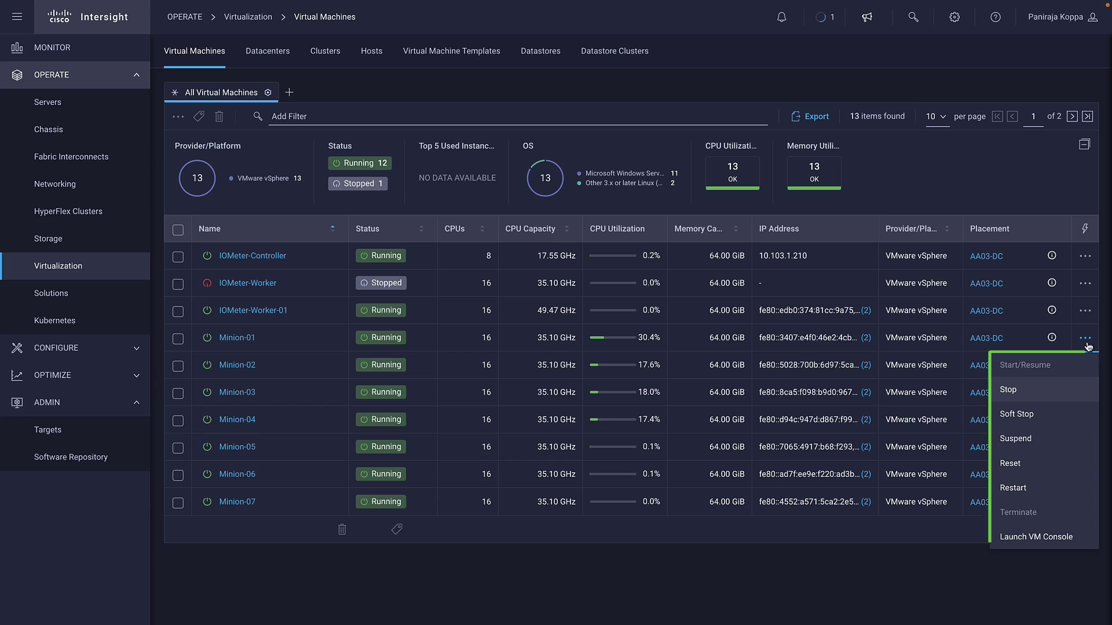
left_click(233, 342)
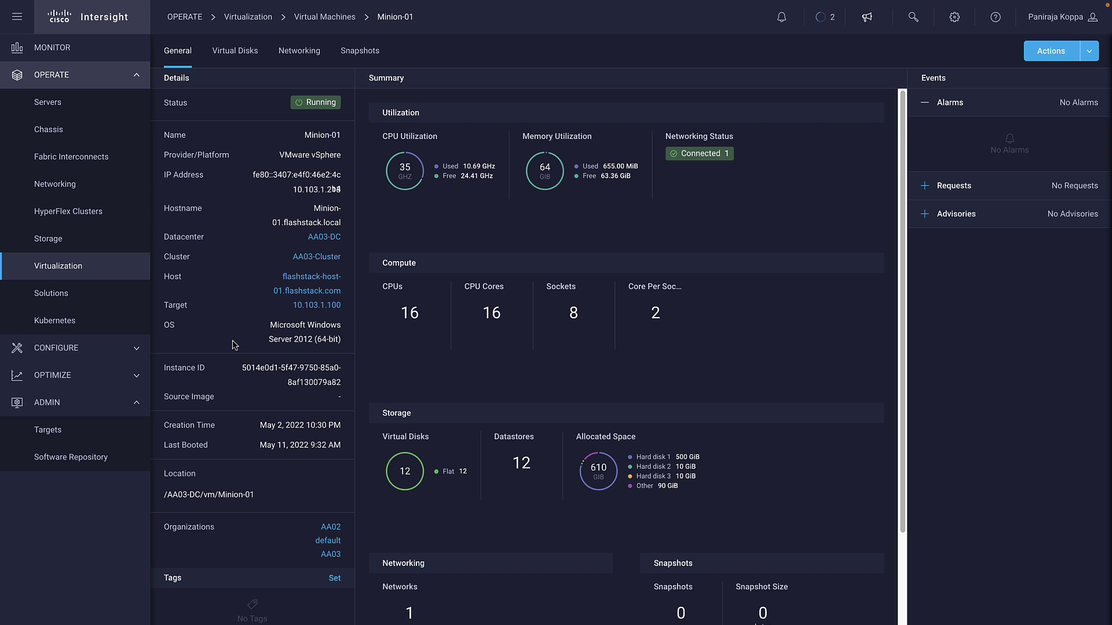
left_click(222, 55)
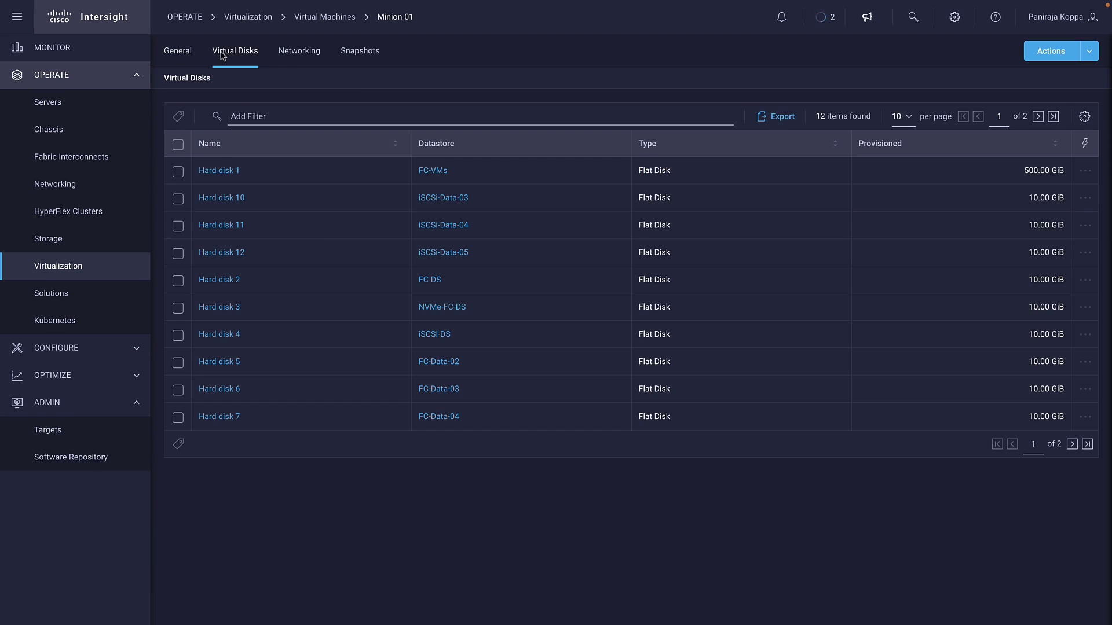
left_click(286, 59)
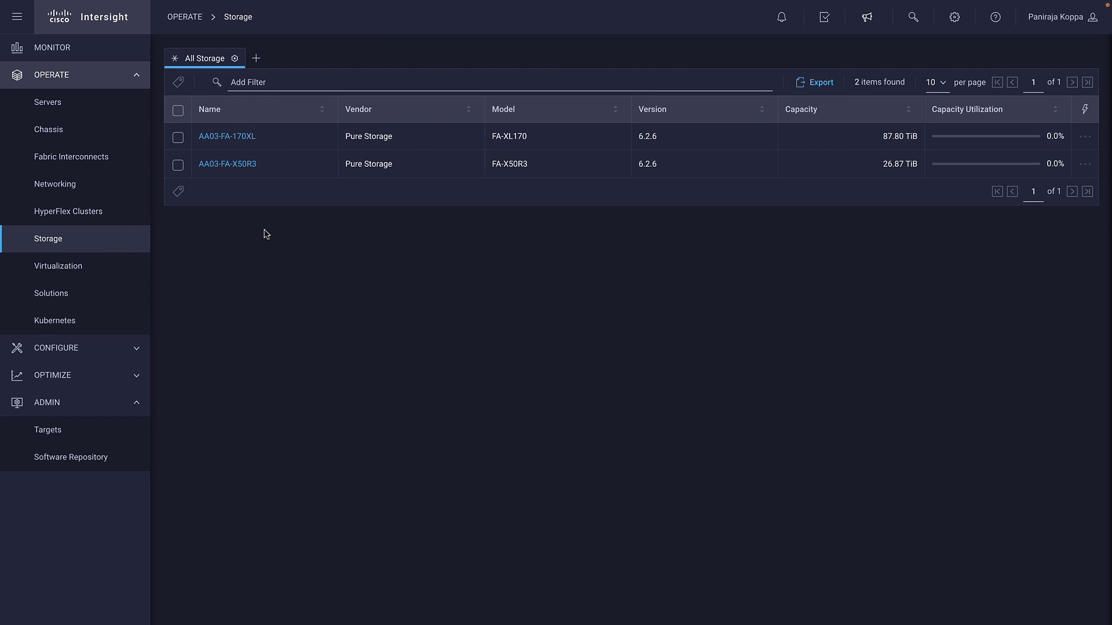
Step: Review array AA03-FA-170XL's inventory of drives and controllers
left_click(241, 140)
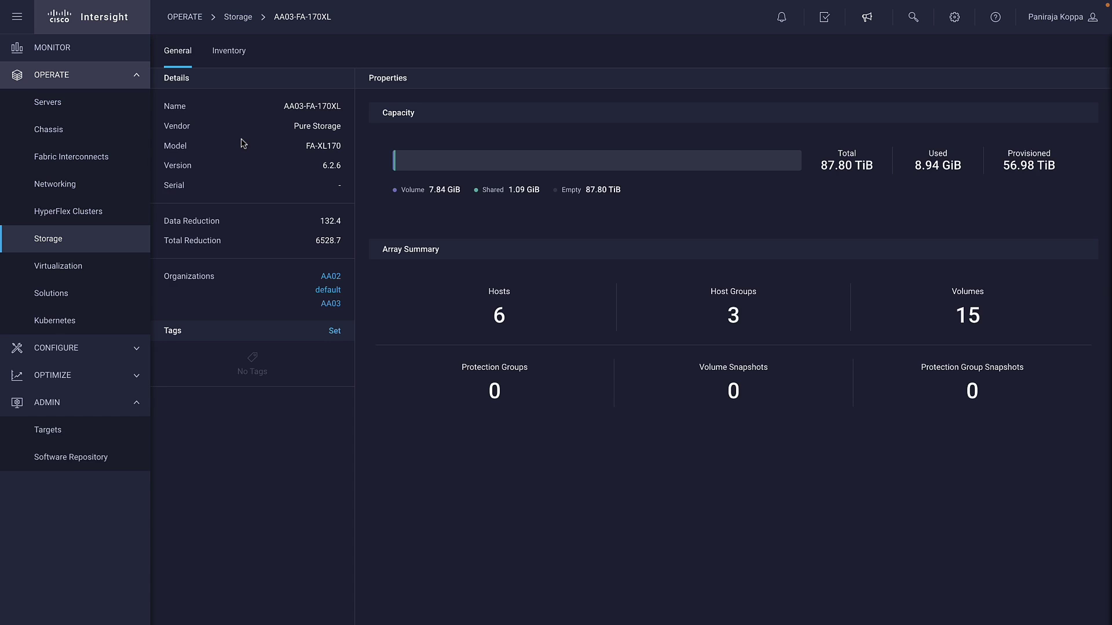
left_click(235, 56)
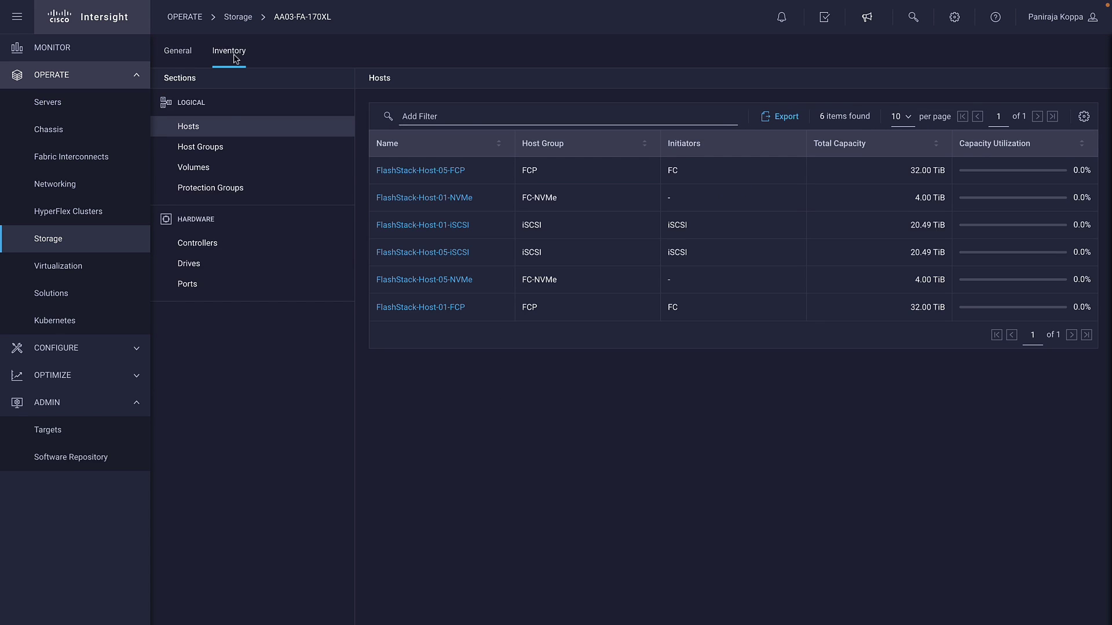
left_click(197, 264)
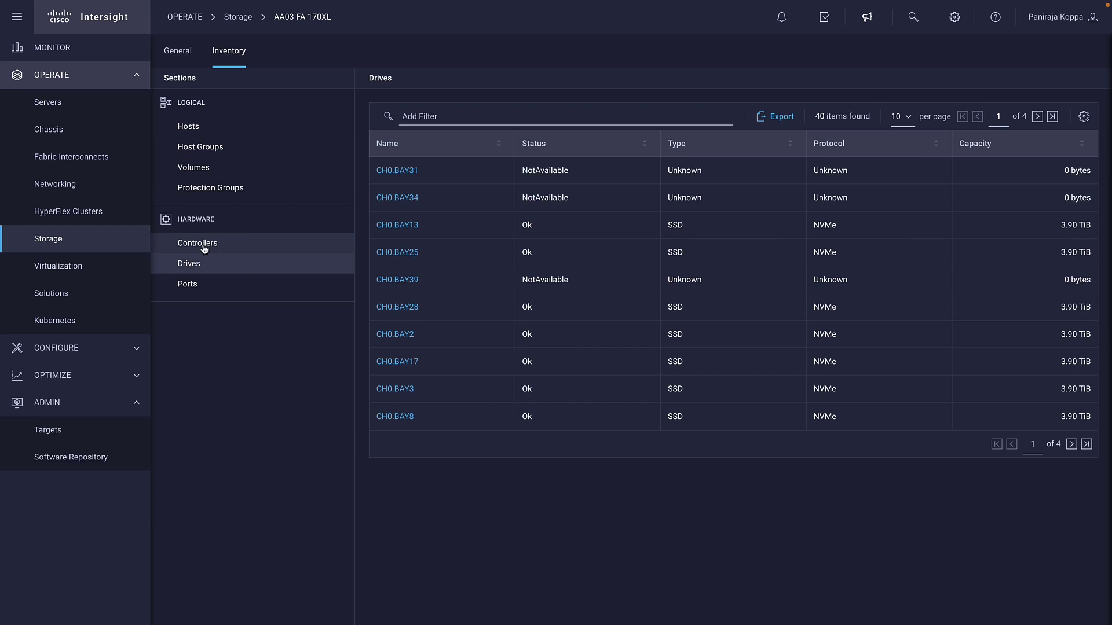
left_click(204, 248)
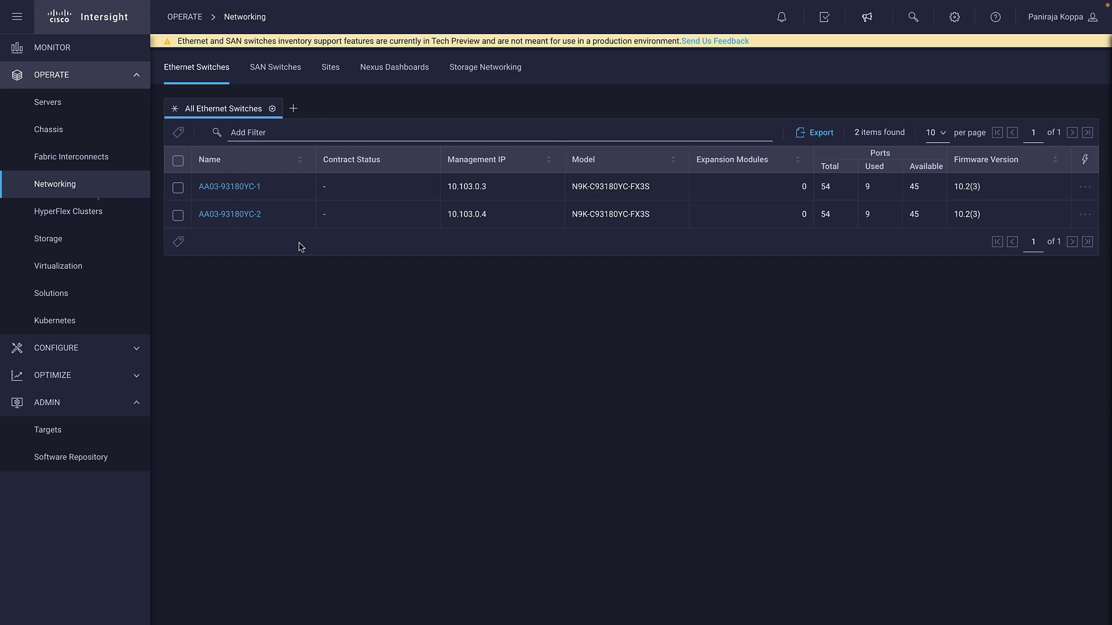
Step: Review switch AA03-93180YC-1's inventory summary and ethernet ports
left_click(258, 191)
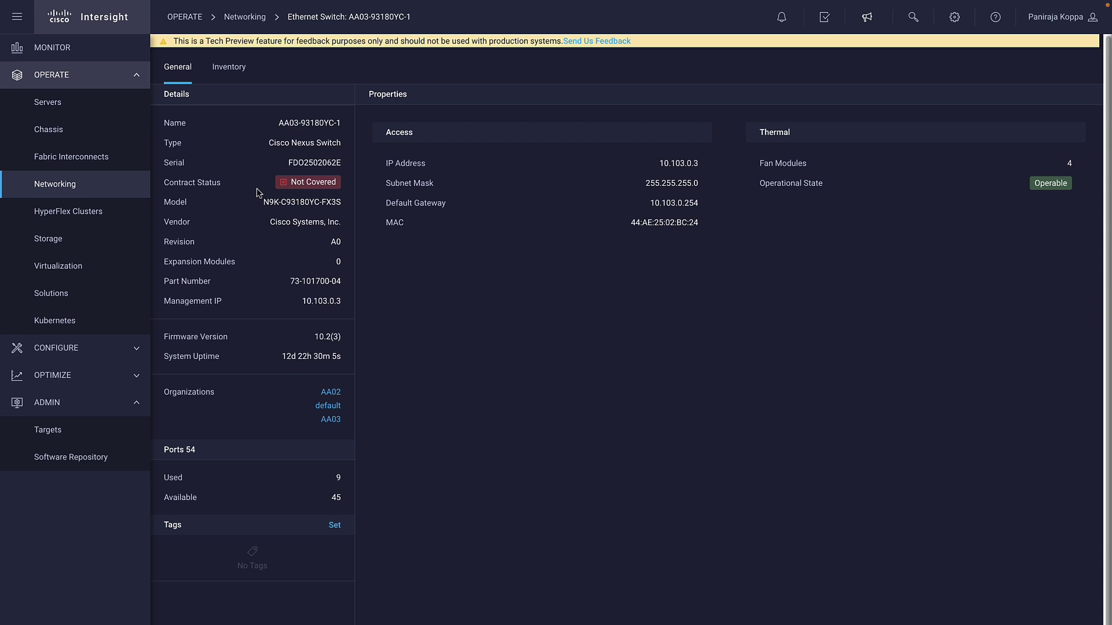
left_click(240, 79)
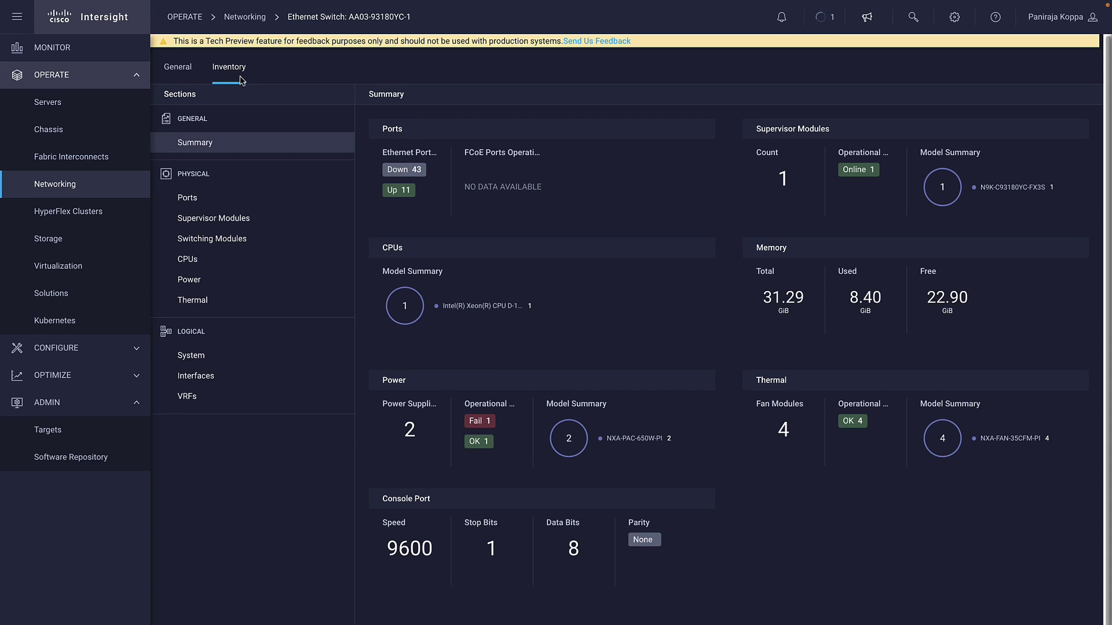
left_click(199, 197)
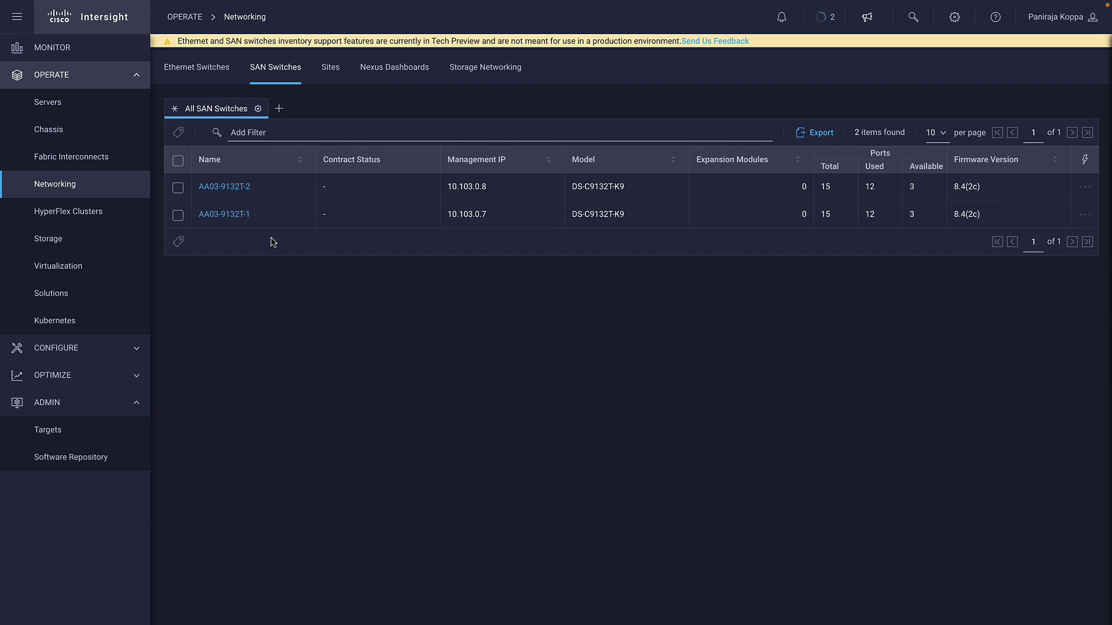
Step: Open SAN switch AA03-9132T-1's port channels and view Port Channel 36's member ports
left_click(242, 219)
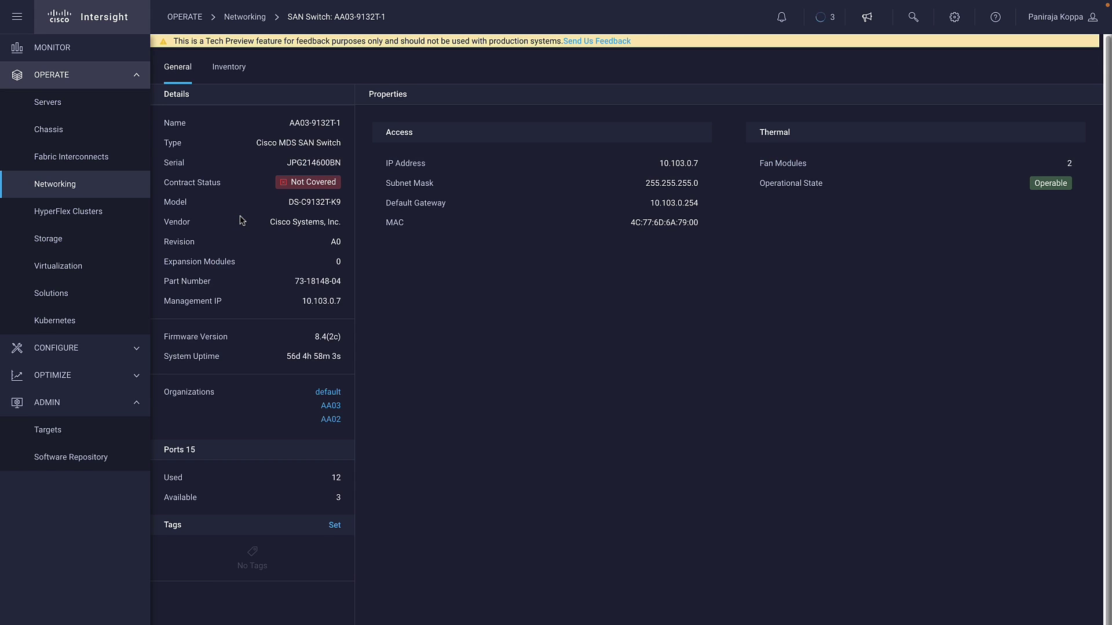
left_click(243, 71)
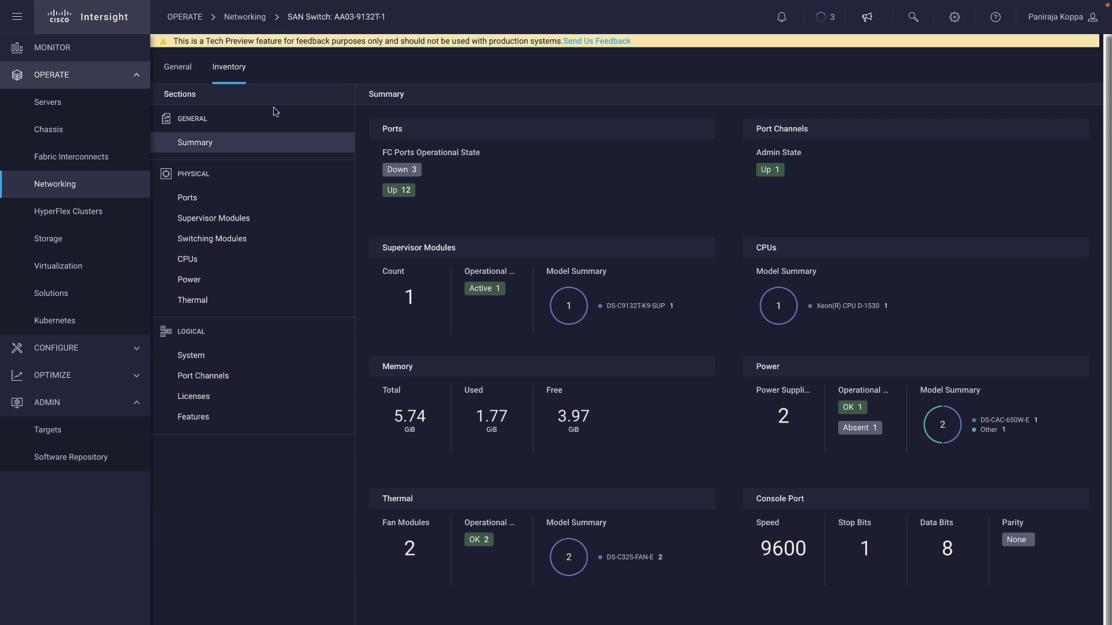
left_click(262, 381)
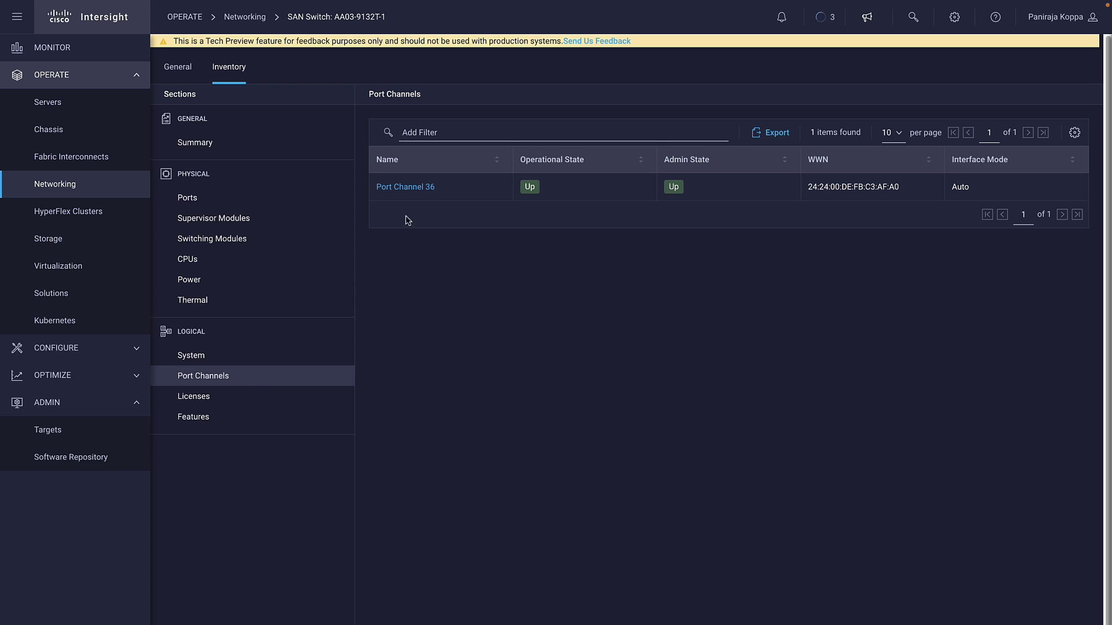
left_click(417, 189)
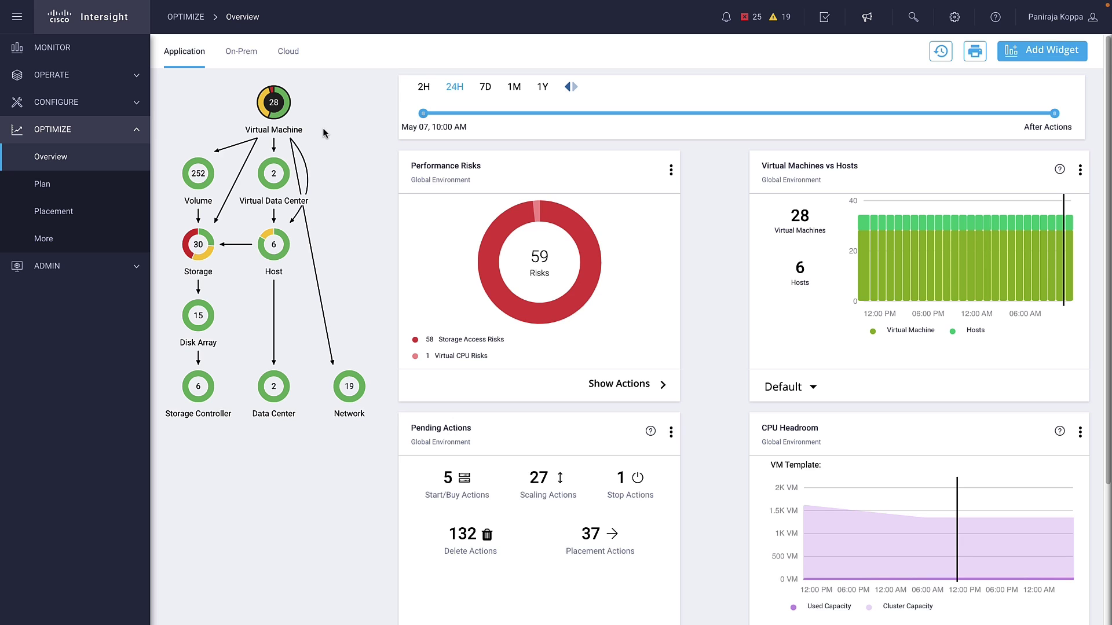
Step: List all 28 application virtual machines from the Virtual Machine optimization node
left_click(273, 102)
left_click(539, 105)
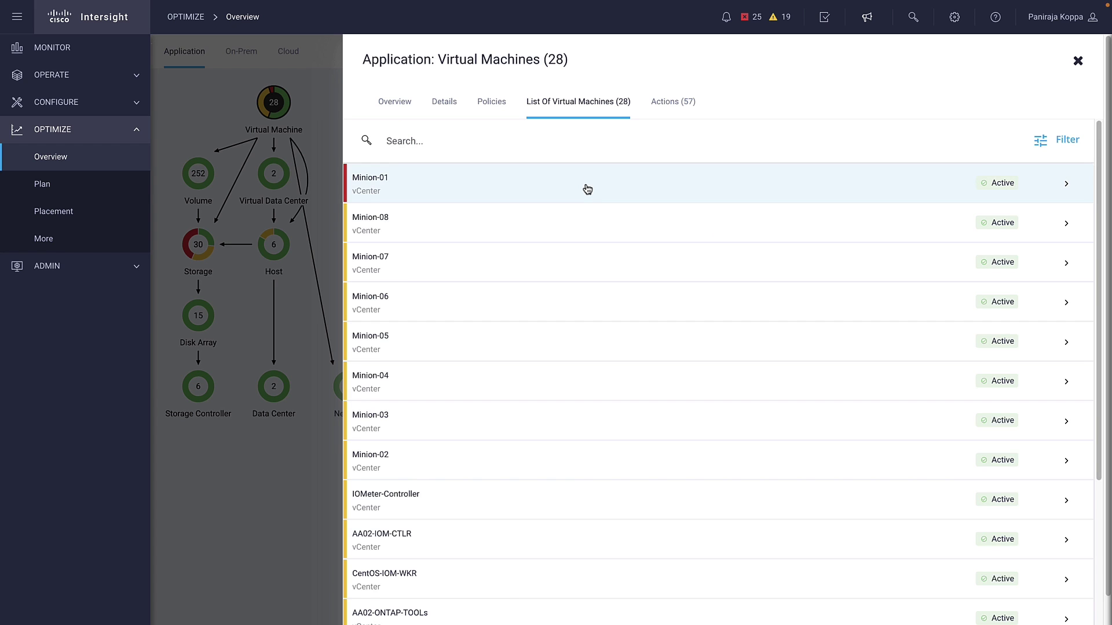
Step: Open Minion-01's optimization overview from the virtual machine list
left_click(586, 188)
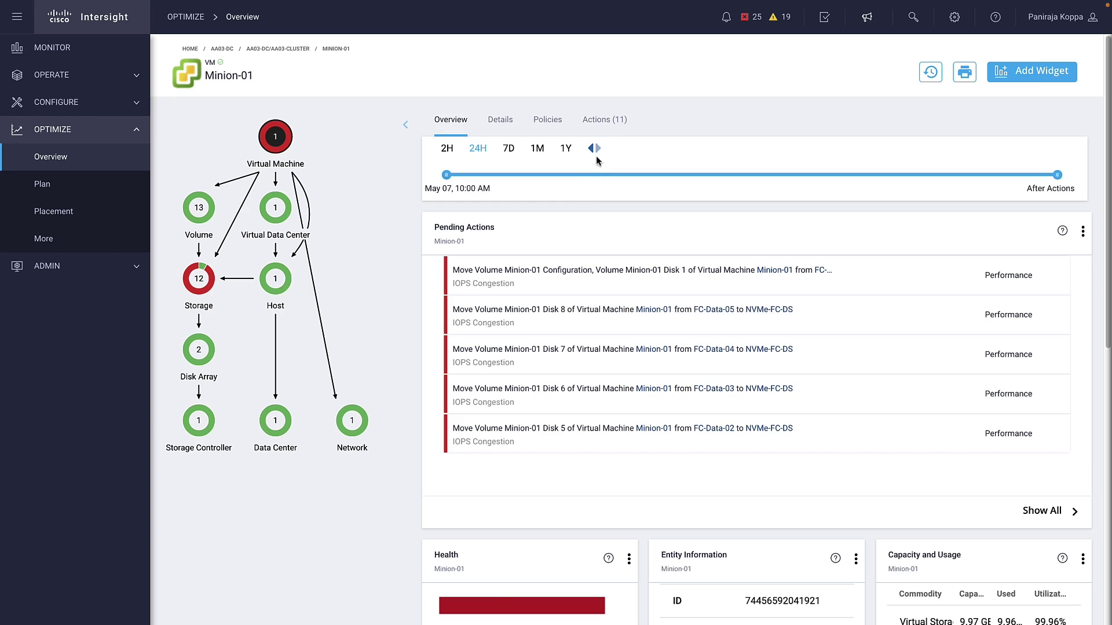
Step: Show all 11 pending actions for Minion-01
left_click(604, 121)
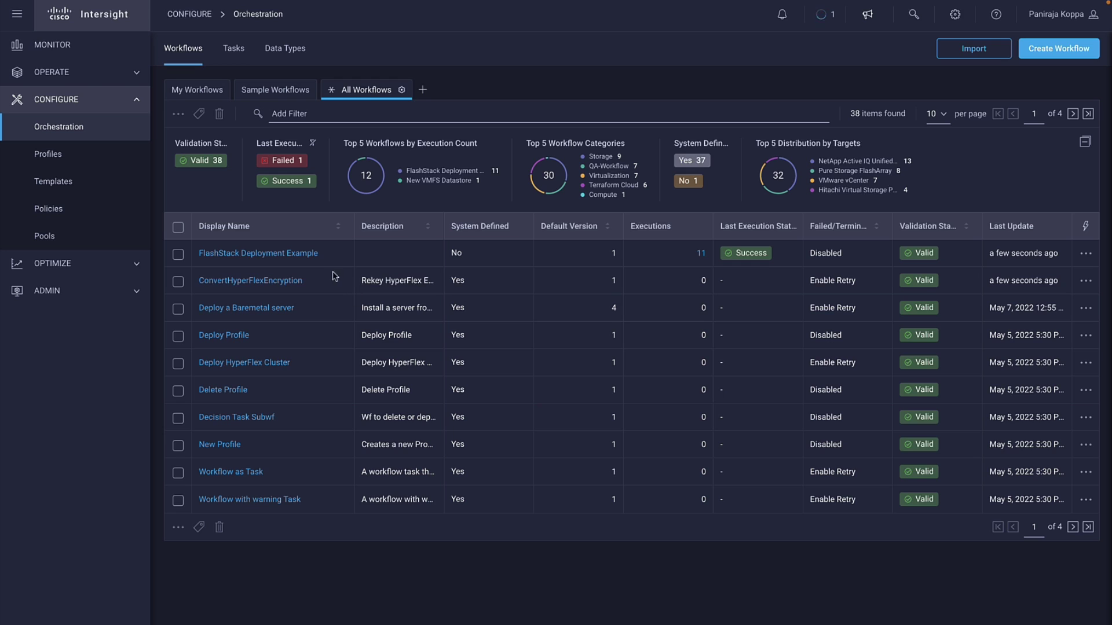
Step: Open the FlashStack Deployment Example workflow
left_click(316, 254)
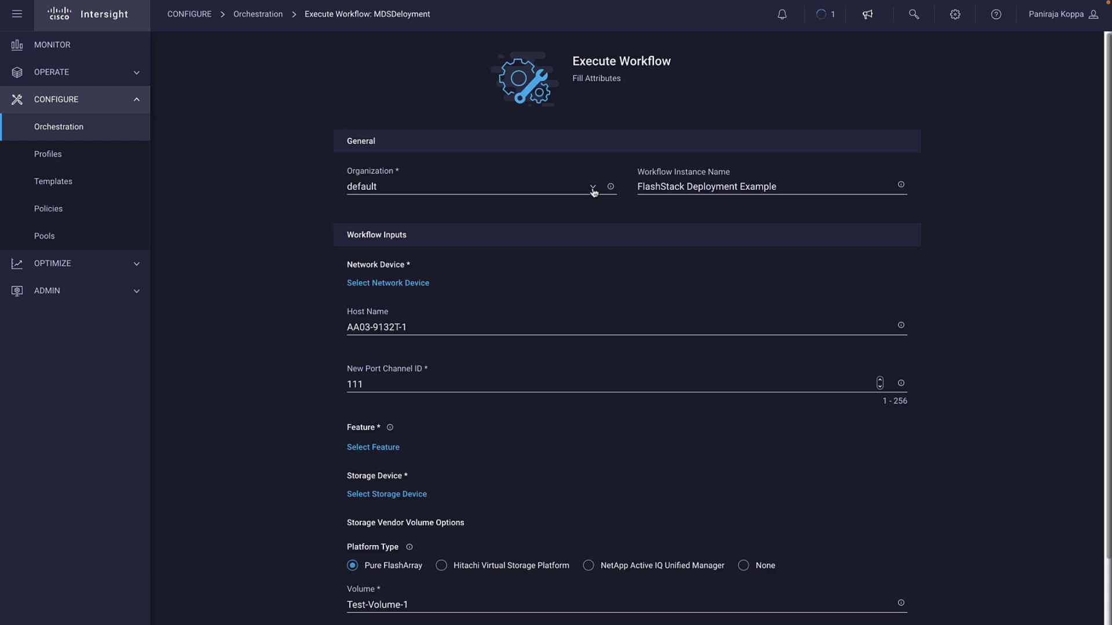
Step: Execute the workflow under the FlashStack organization after checking the switch host name
left_click(593, 188)
left_click(542, 255)
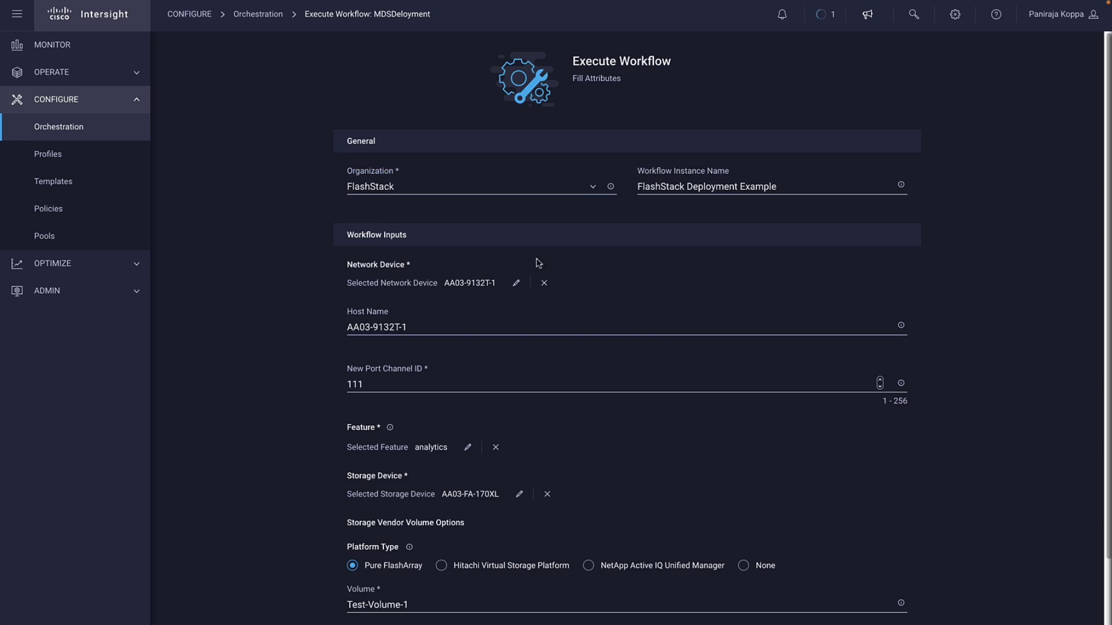
left_click(502, 327)
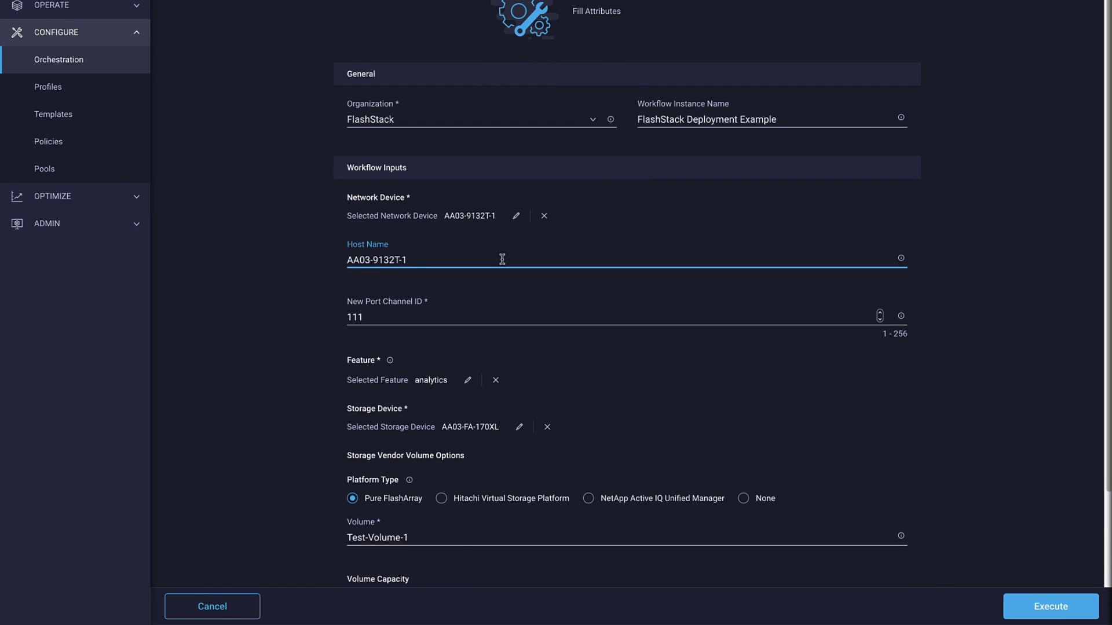
left_click(1057, 611)
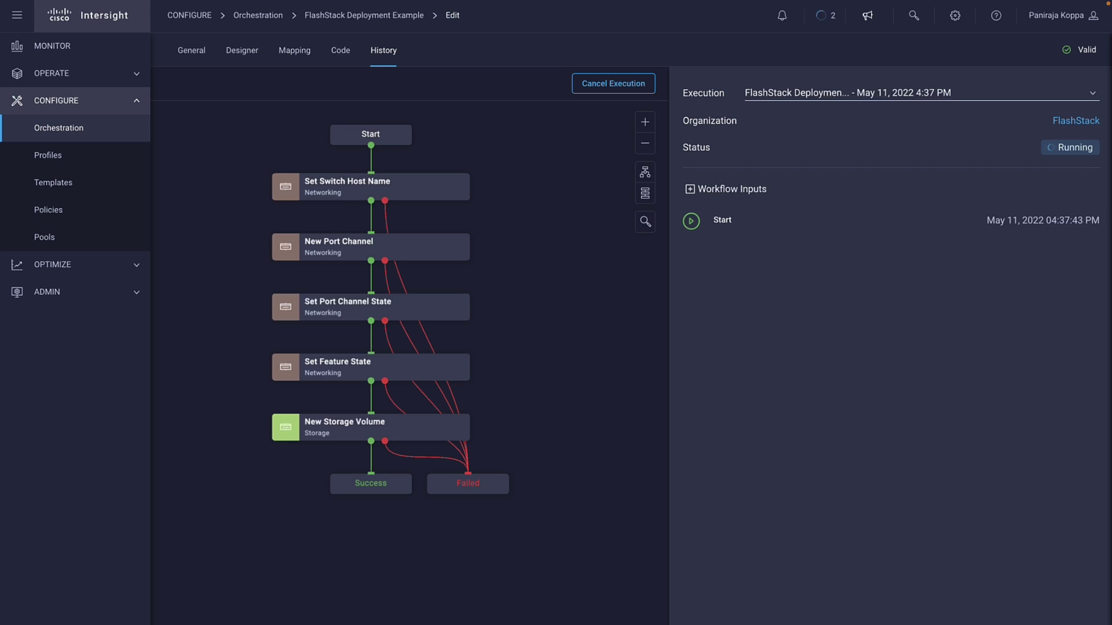